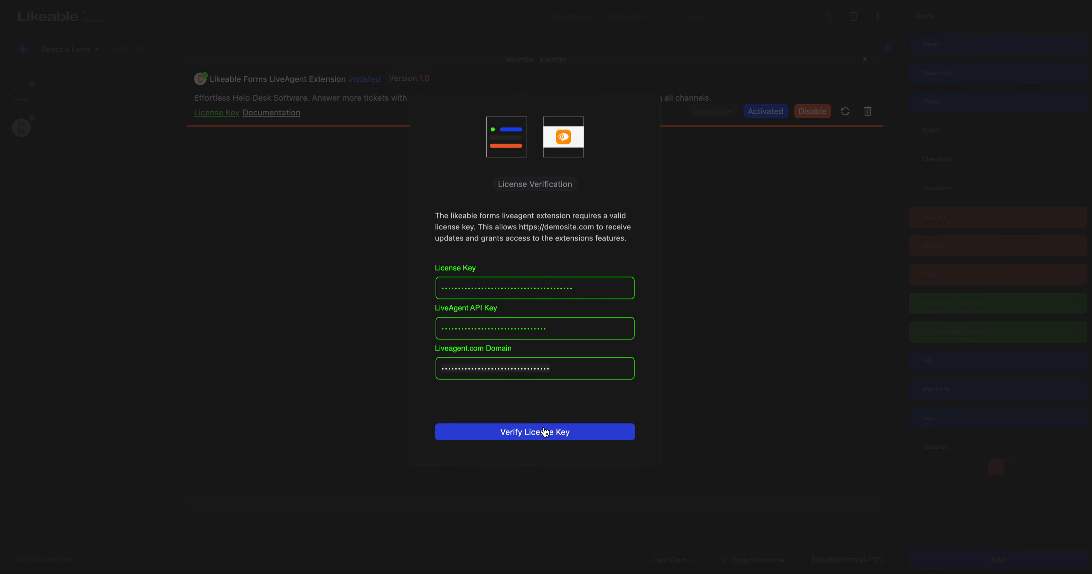
- Verify the LiveAgent extension's license key and enable the extension's settings
left_click(545, 432)
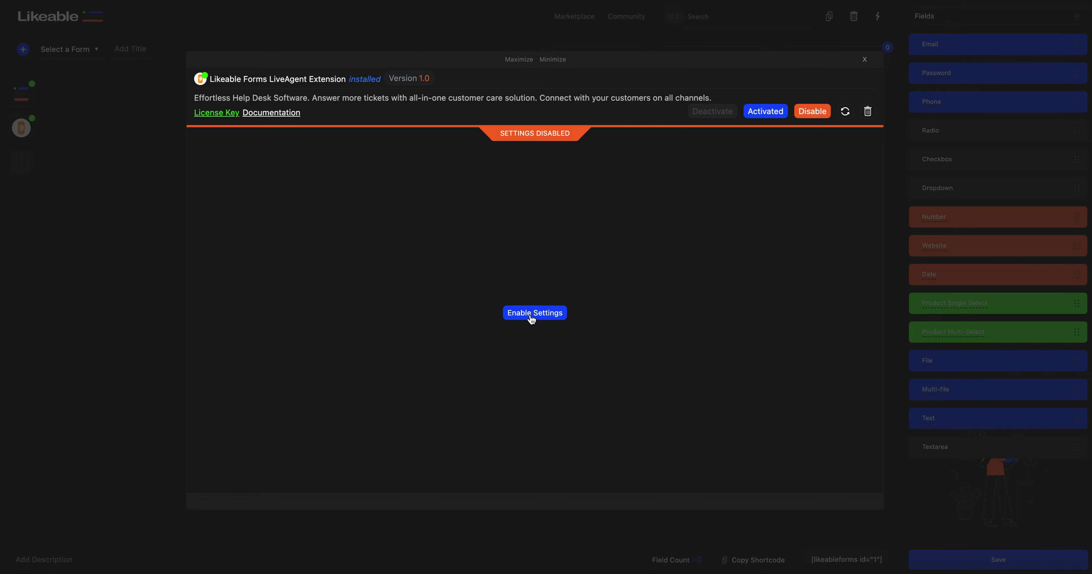
left_click(531, 318)
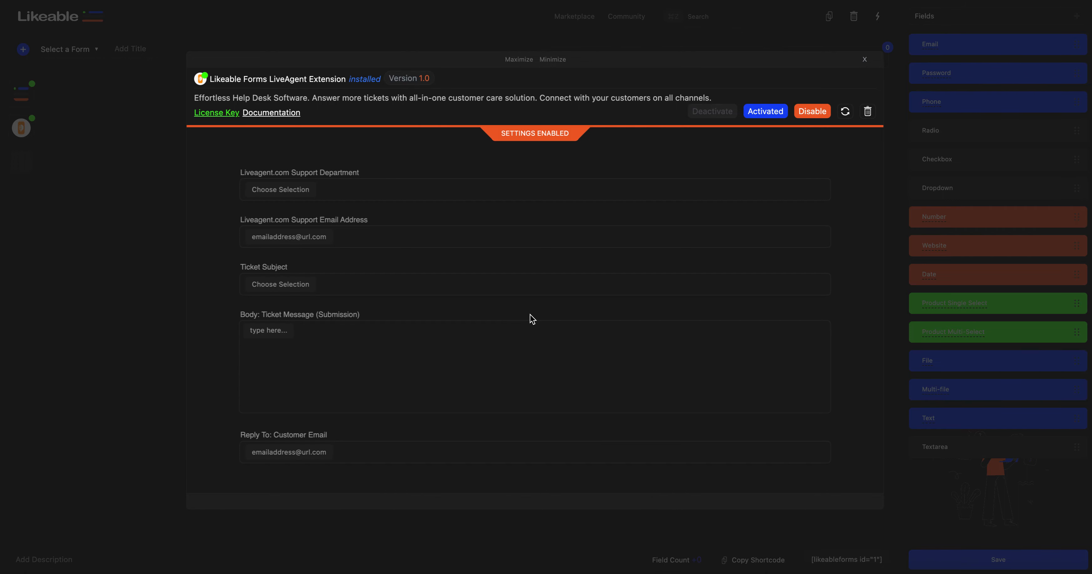
- Set the LiveAgent support department to General and enter "New Ticket" as the ticket subject
left_click(377, 193)
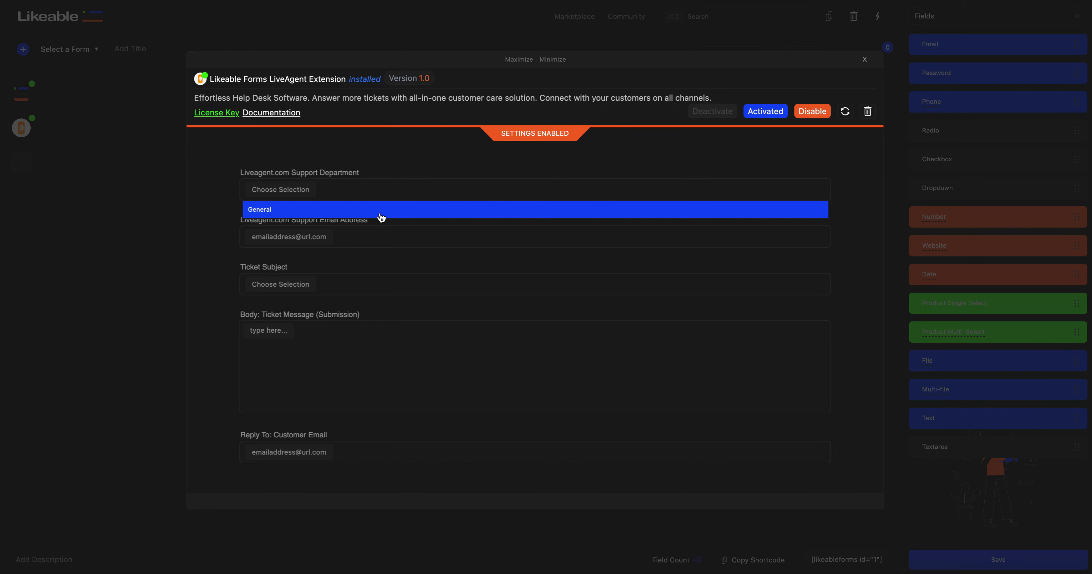
left_click(381, 212)
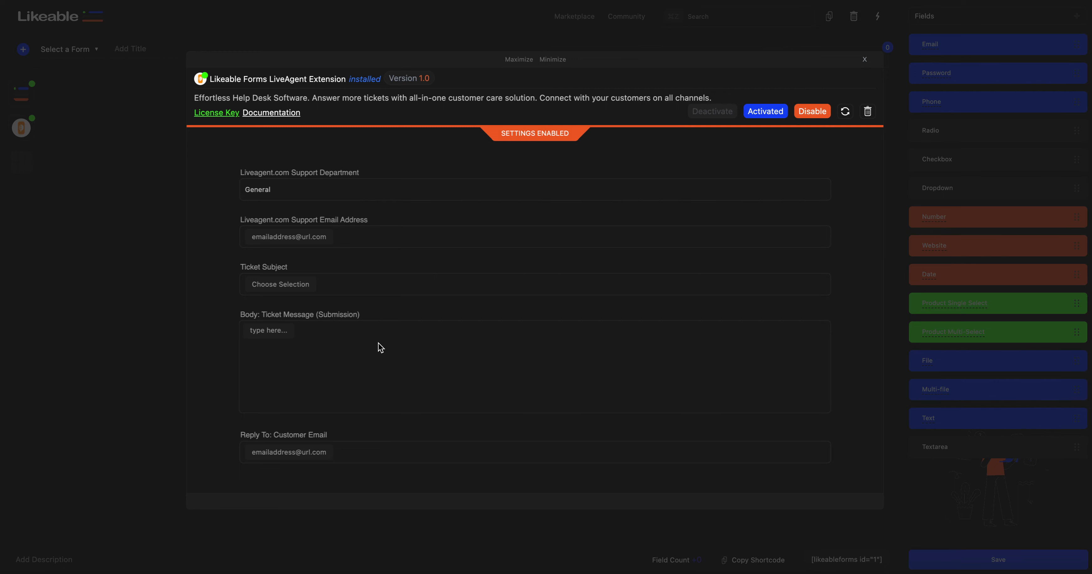
left_click(362, 289)
type("N")
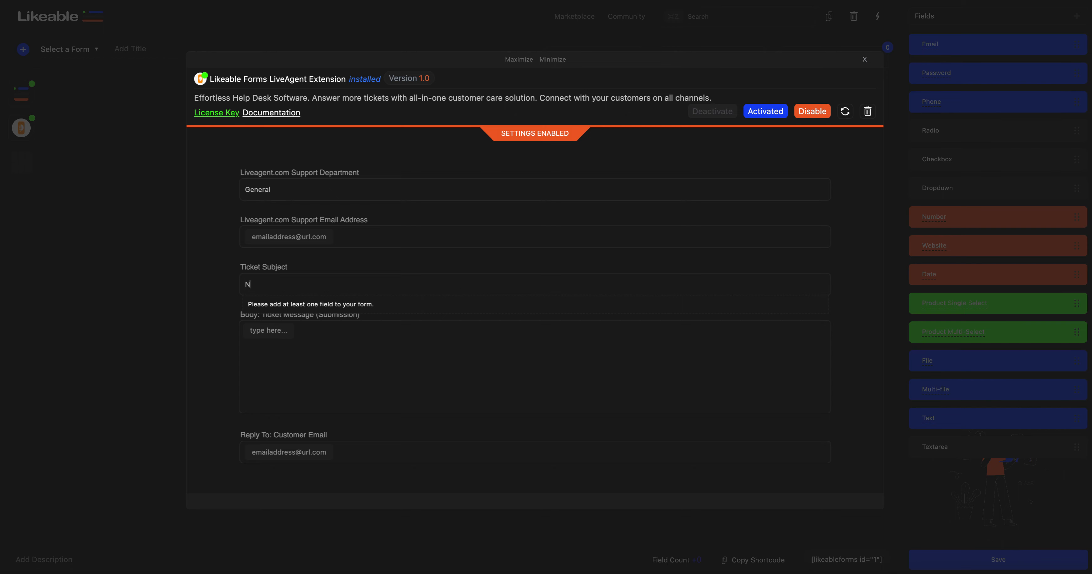
type("ew Ticket")
- Close the extension settings and add one Email field and two Text fields to the form
left_click(140, 239)
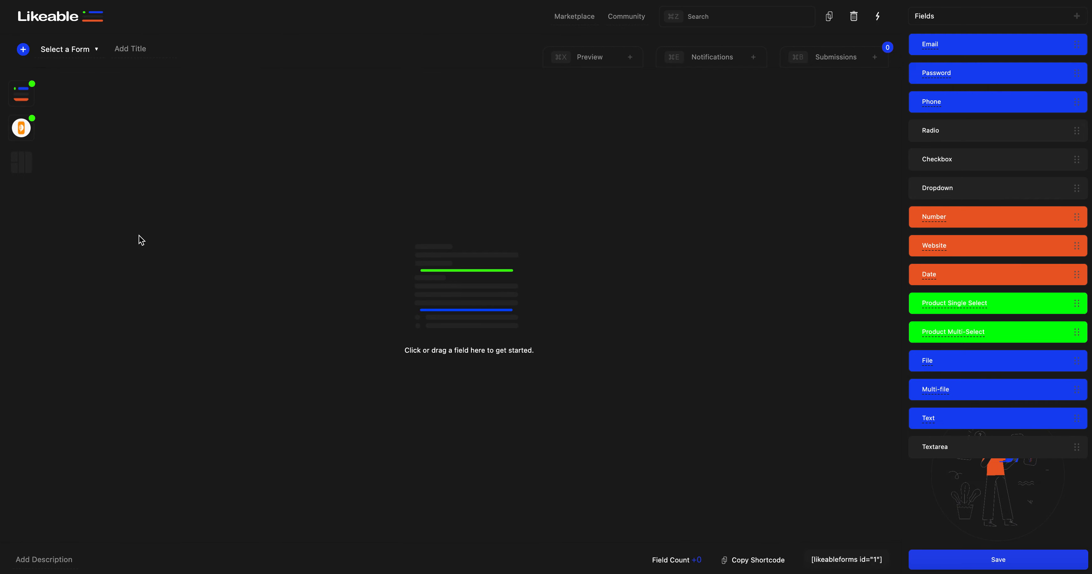
left_click(931, 49)
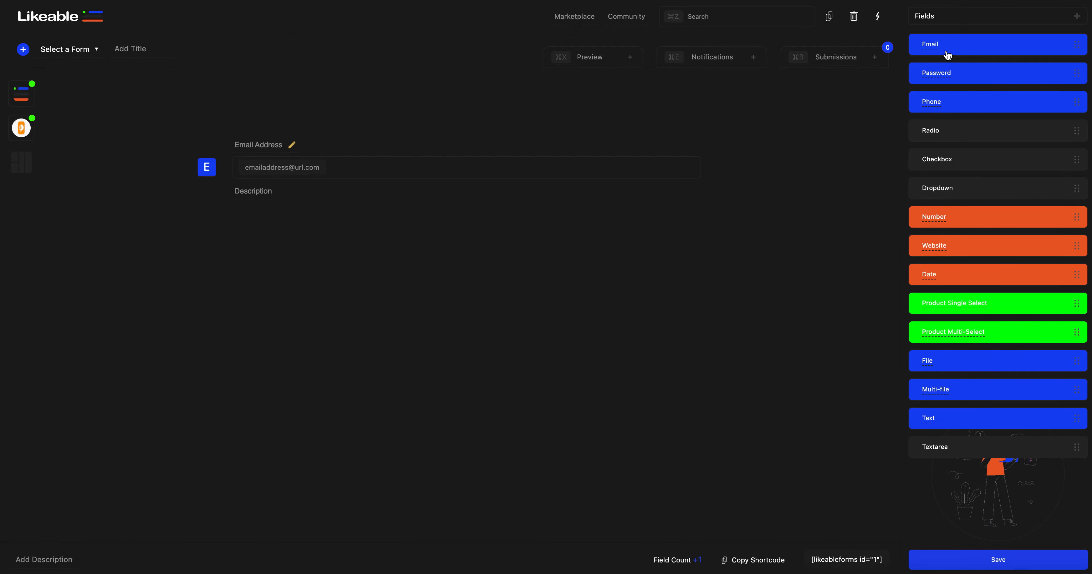
double_click(960, 423)
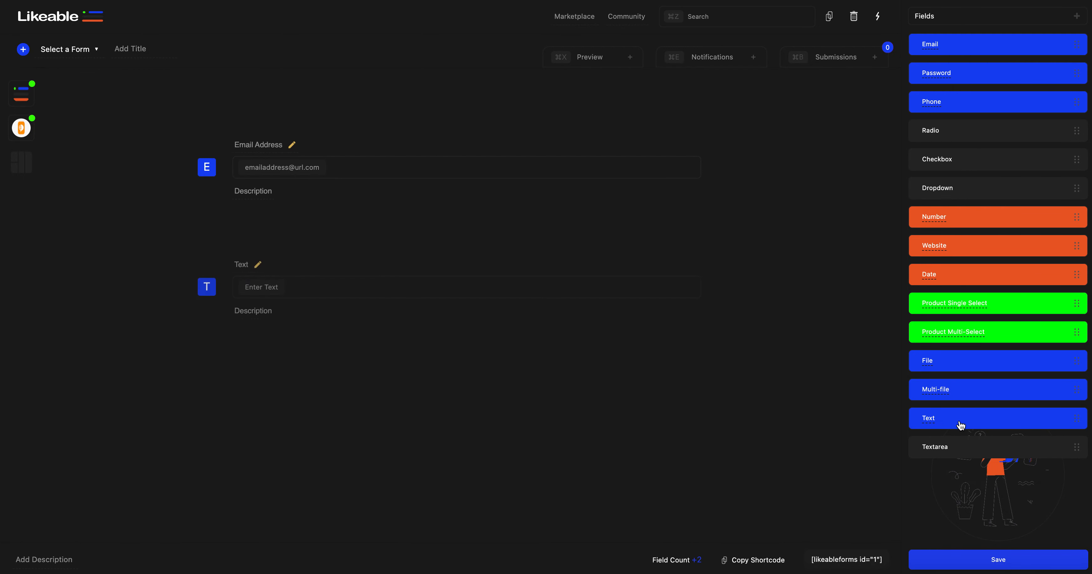
- Label the first text field "First Name" and the second one "Last Name"
left_click(250, 263)
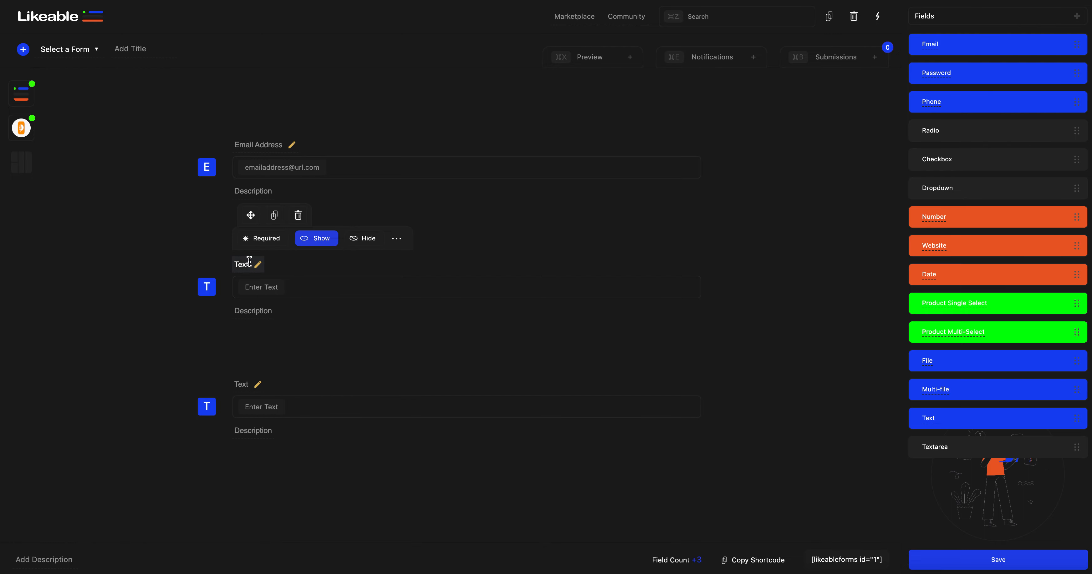
type("First Name")
left_click(258, 381)
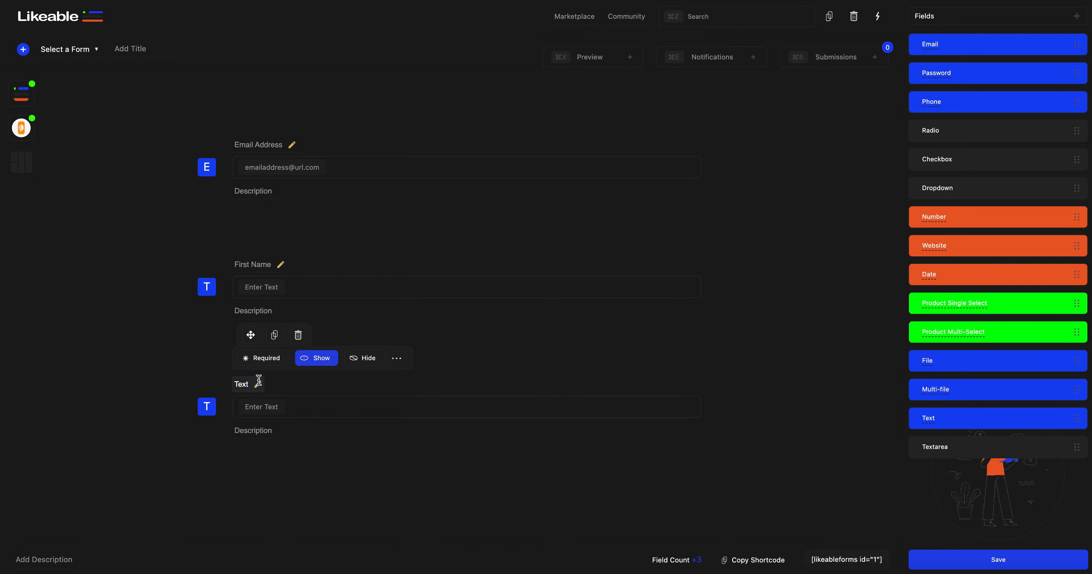
type("Last Name")
- Reopen the LiveAgent settings and extend the ticket subject with "from" followed by the First Name 2 field
mouse_move(24, 130)
left_click(56, 162)
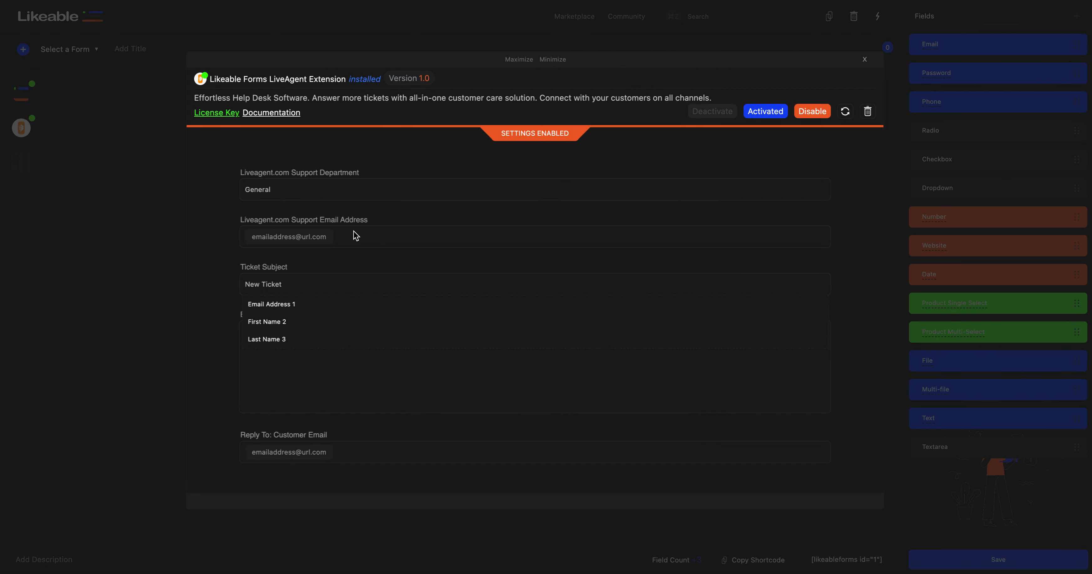
left_click(327, 284)
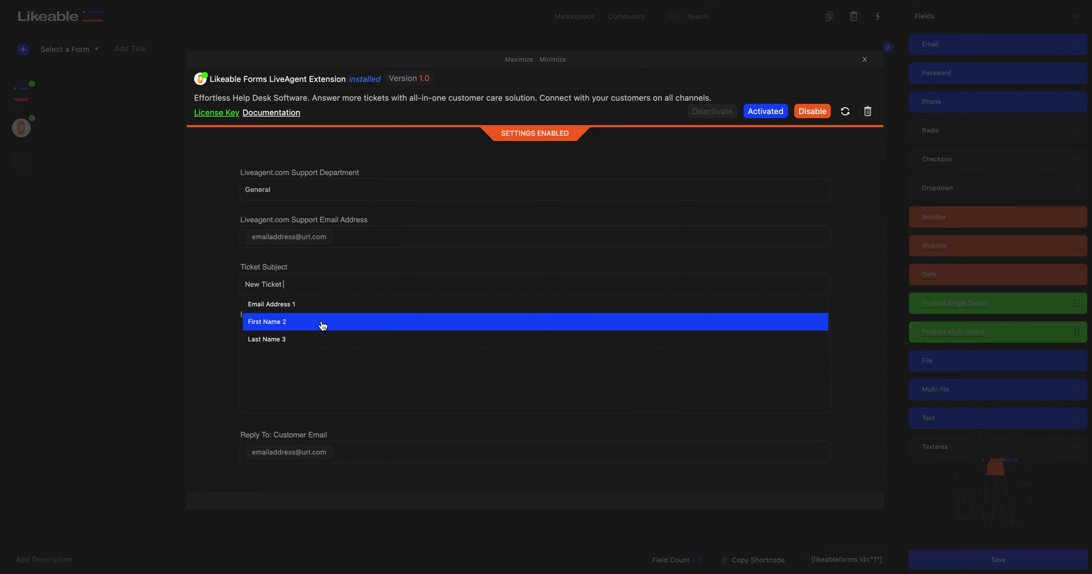
type("from")
left_click(321, 322)
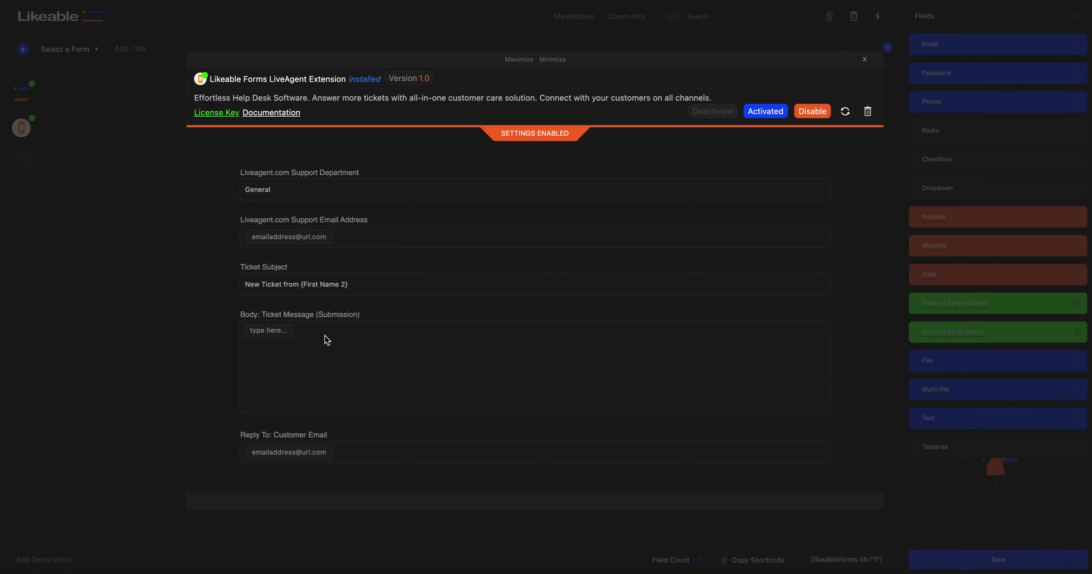
- Close the extension settings and add a Textarea field to the form below Last Name
left_click(159, 298)
left_click_drag(932, 444, 573, 407)
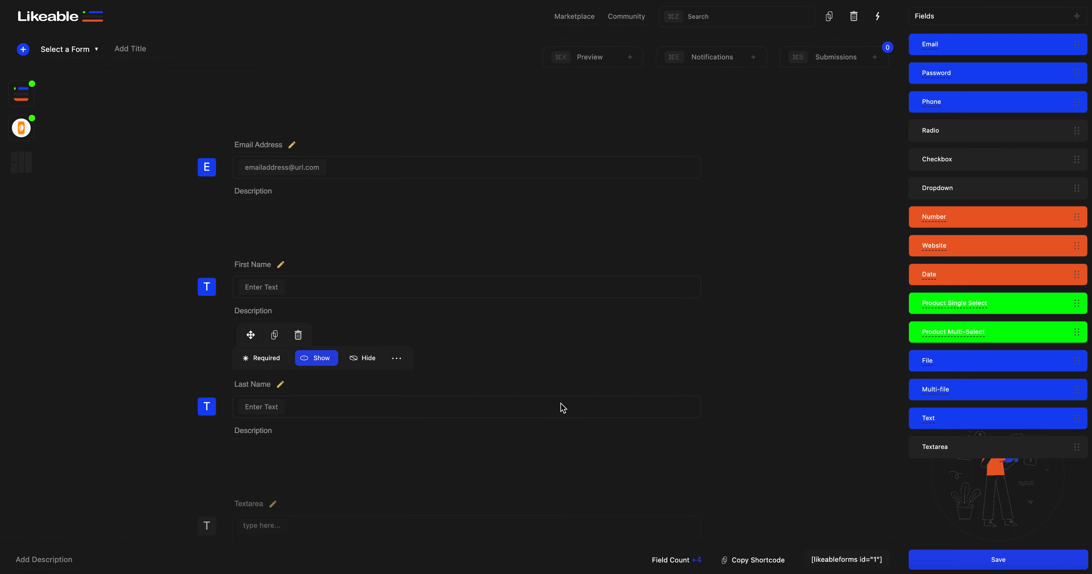
scroll(550, 407, "down", 5)
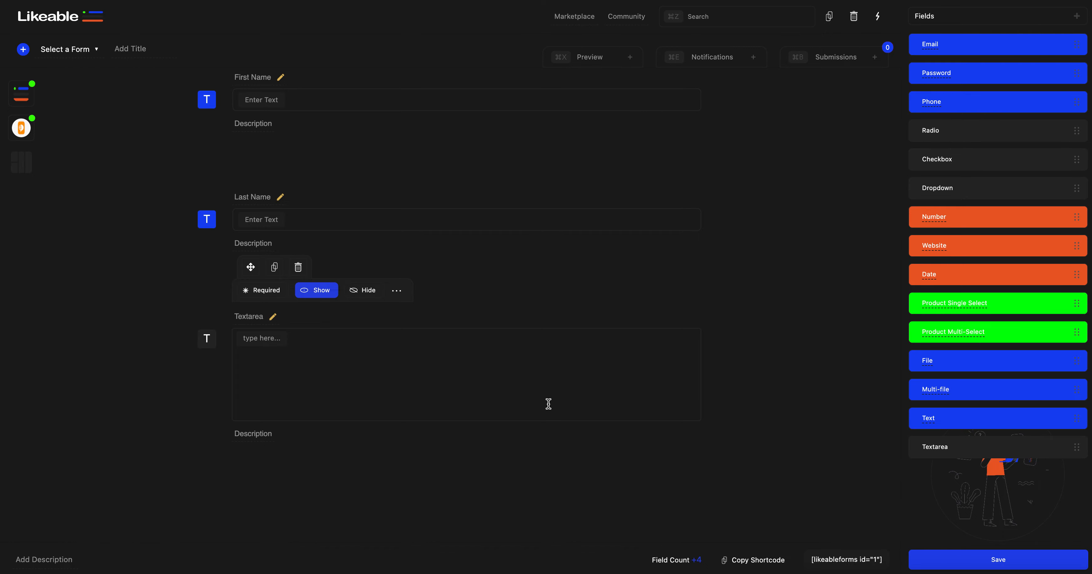
- Reopen the LiveAgent settings and insert the Textarea 4 field as the ticket message body
left_click(22, 127)
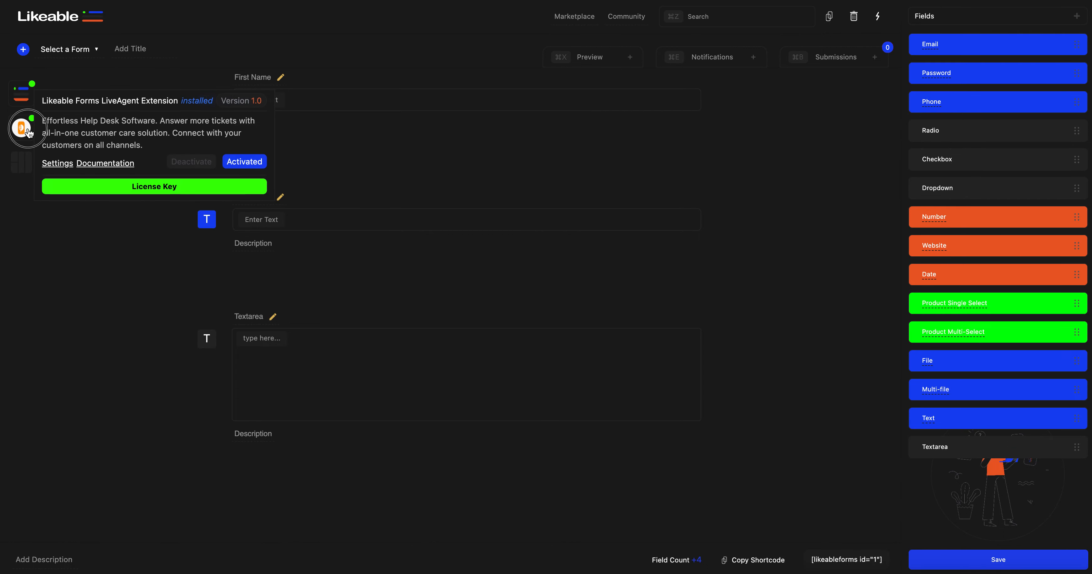
left_click(322, 331)
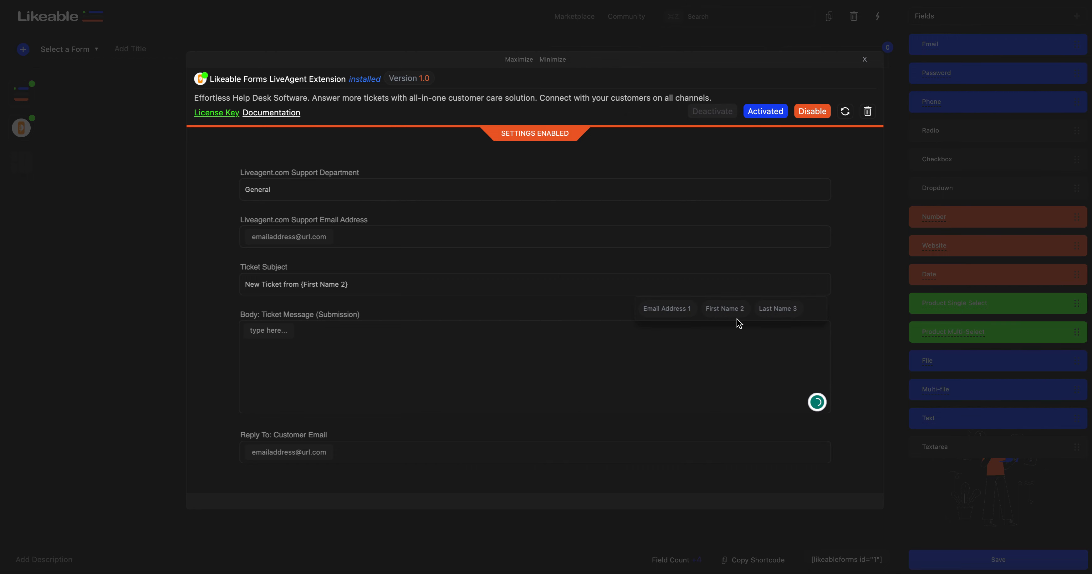
scroll(700, 315, "down", 1)
left_click(668, 308)
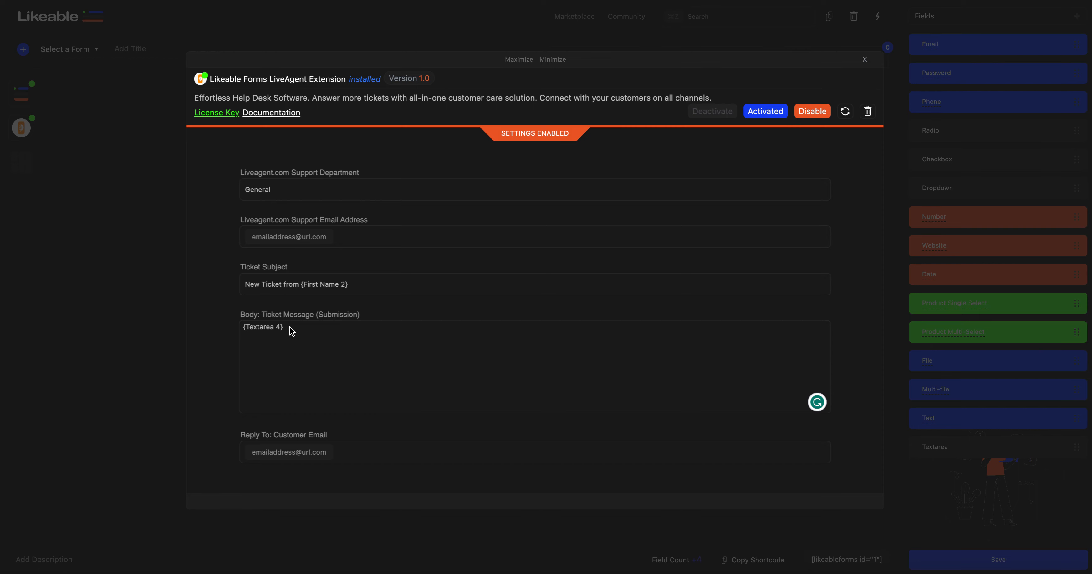
- Map the reply-to customer email to Email Address 1, customer first name to First Name 2 and customer last name to Last Name 3
scroll(393, 374, "down", 4)
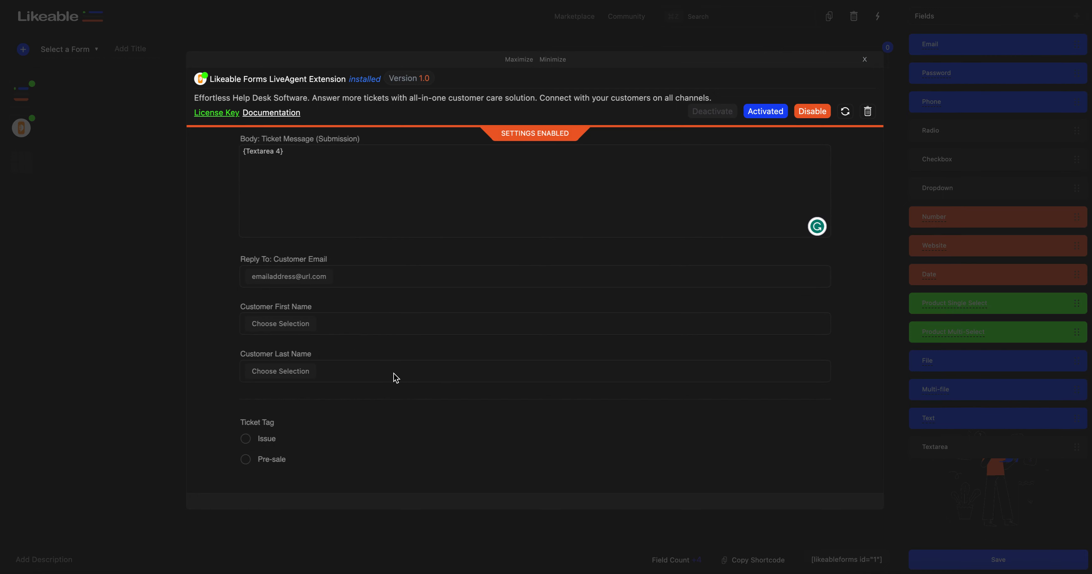
left_click(339, 277)
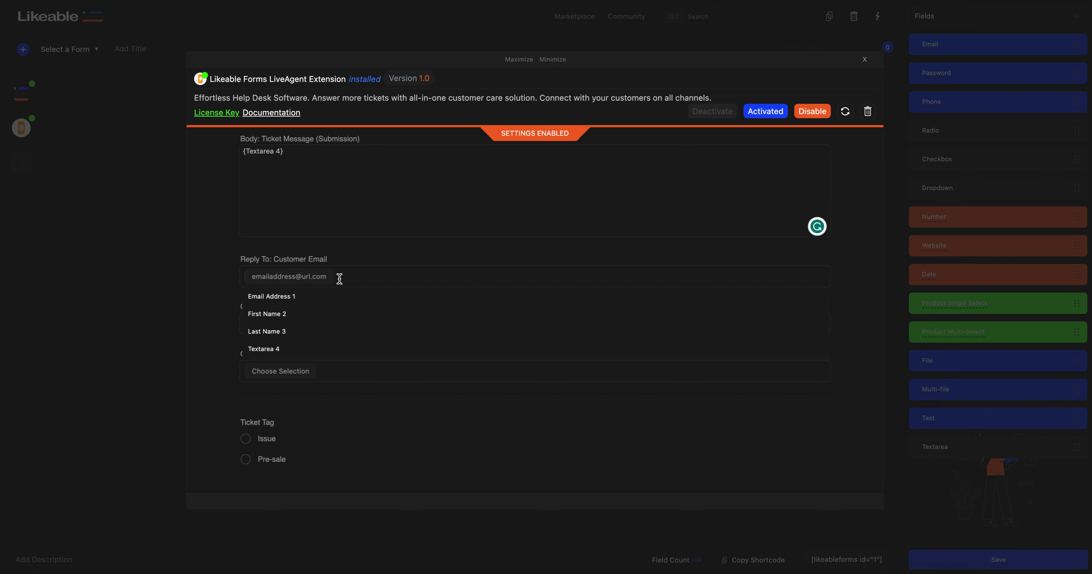
left_click(346, 302)
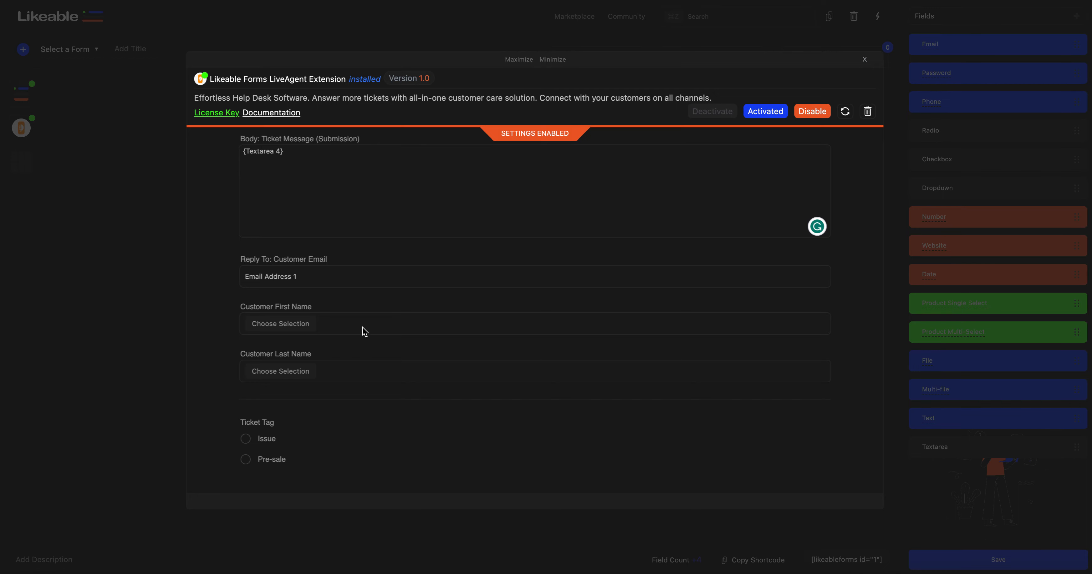
left_click(331, 328)
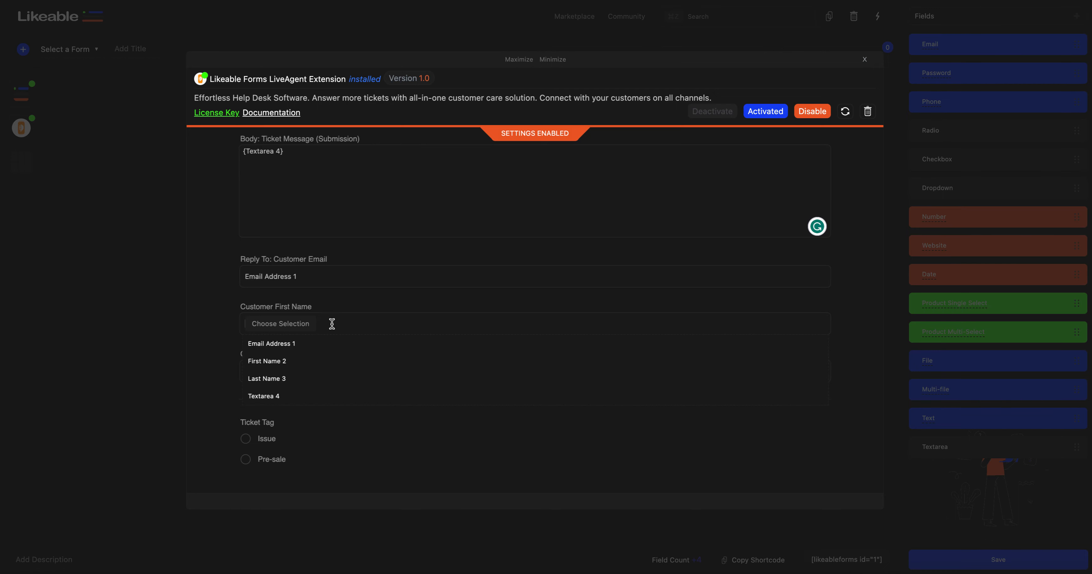
left_click(340, 360)
left_click(347, 376)
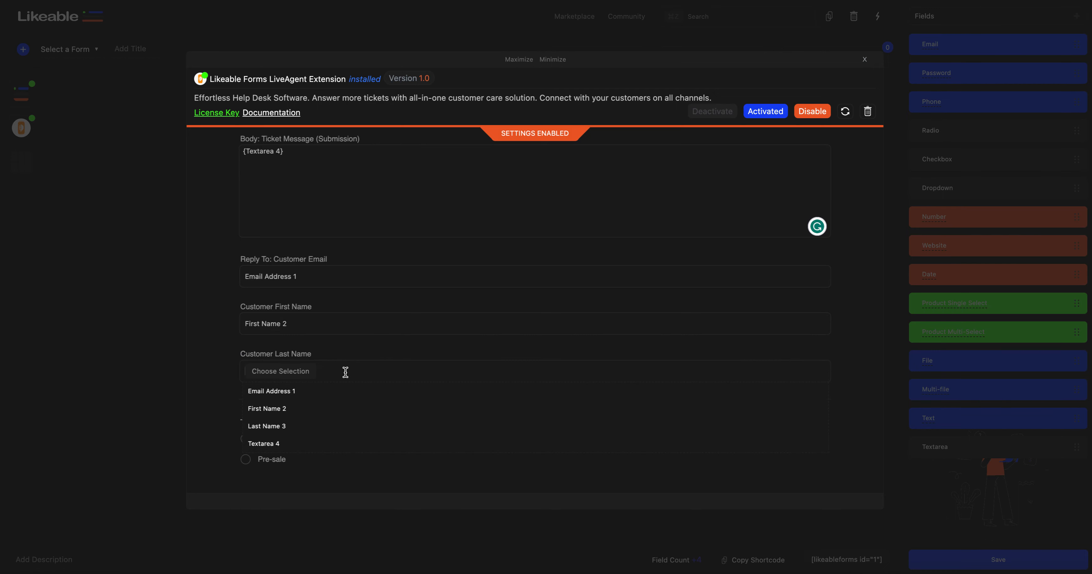
left_click(355, 437)
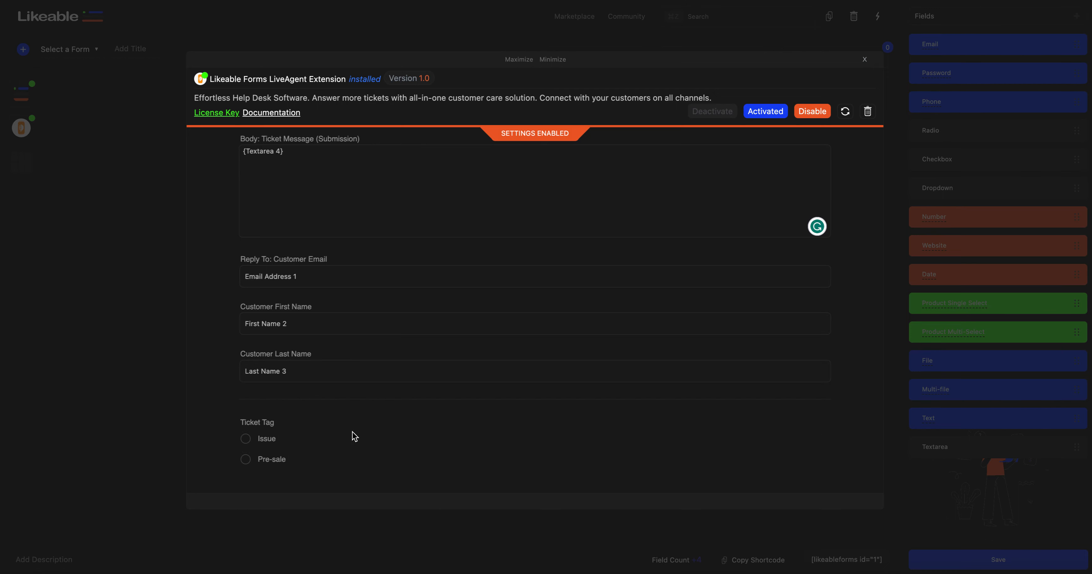
- Set the ticket tag to Support and choose Yes for adding file uploads as attachments
scroll(354, 437, "down", 3)
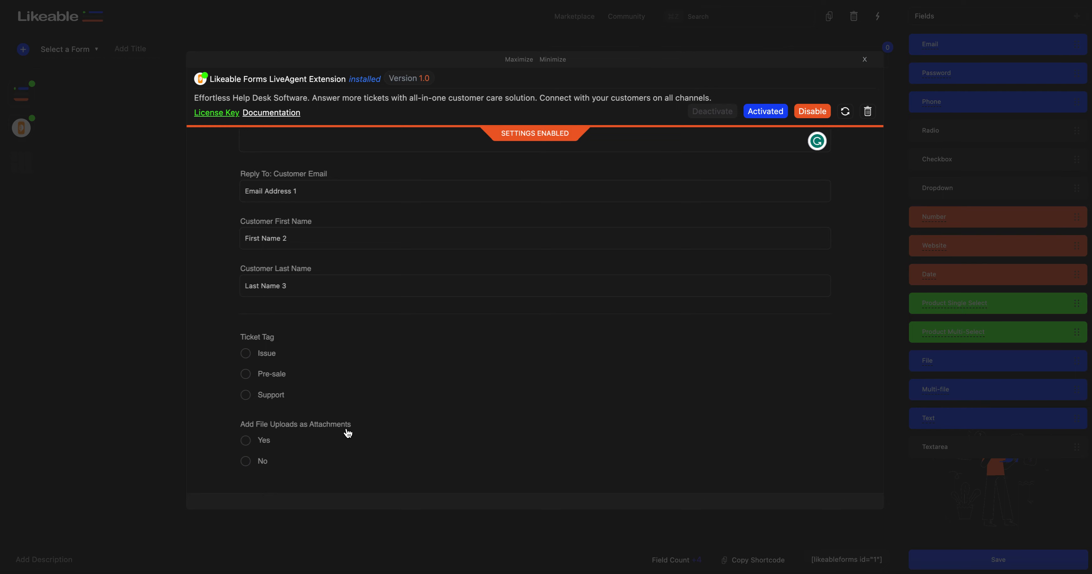
left_click(275, 397)
left_click(245, 441)
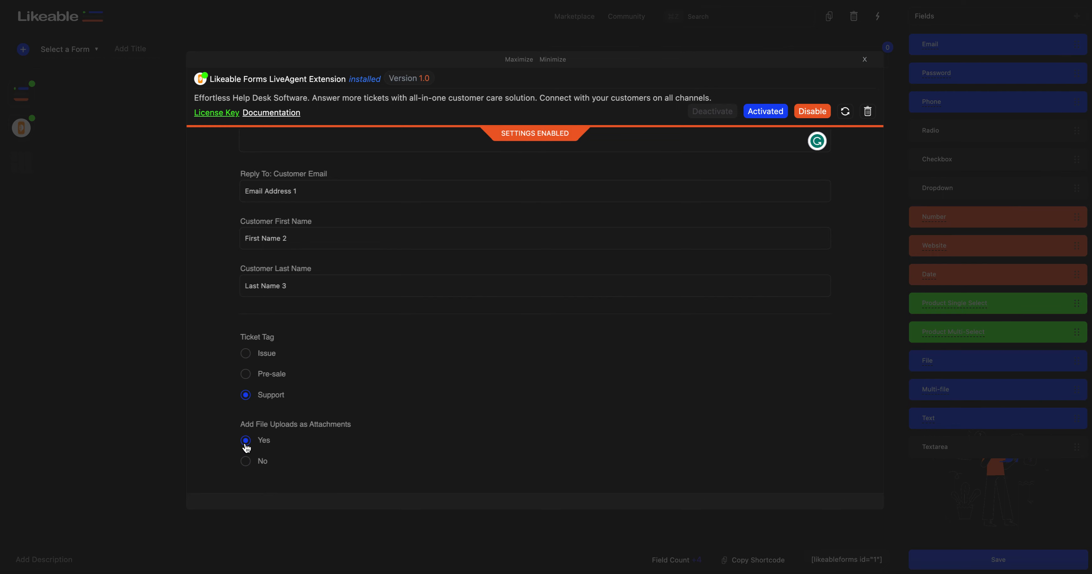